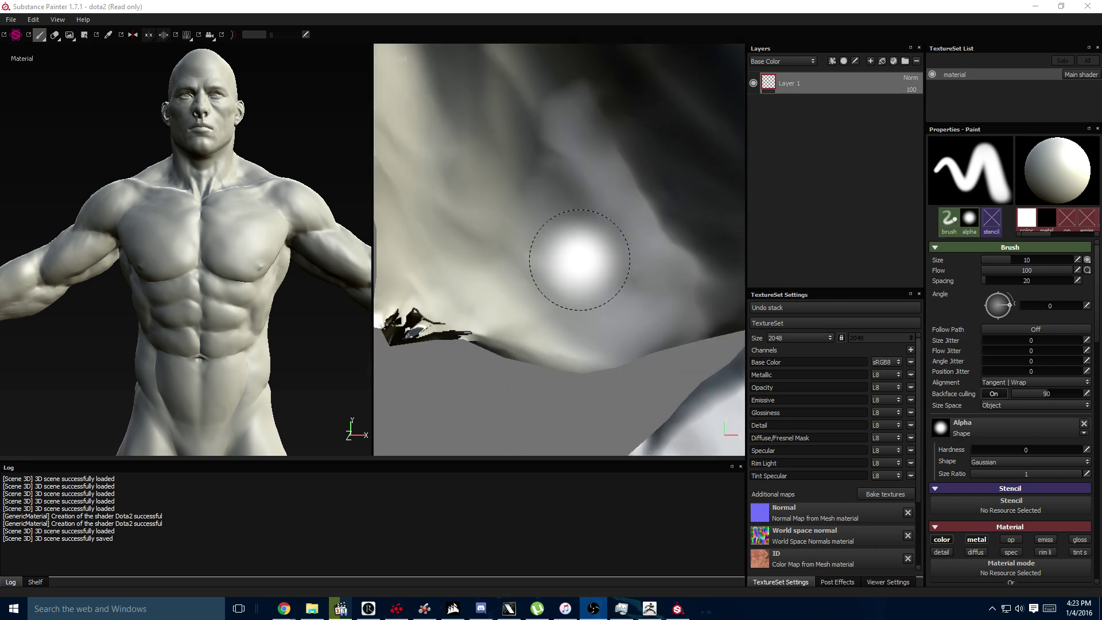
scroll(579, 259, down, 5)
scroll(579, 257, up, 1)
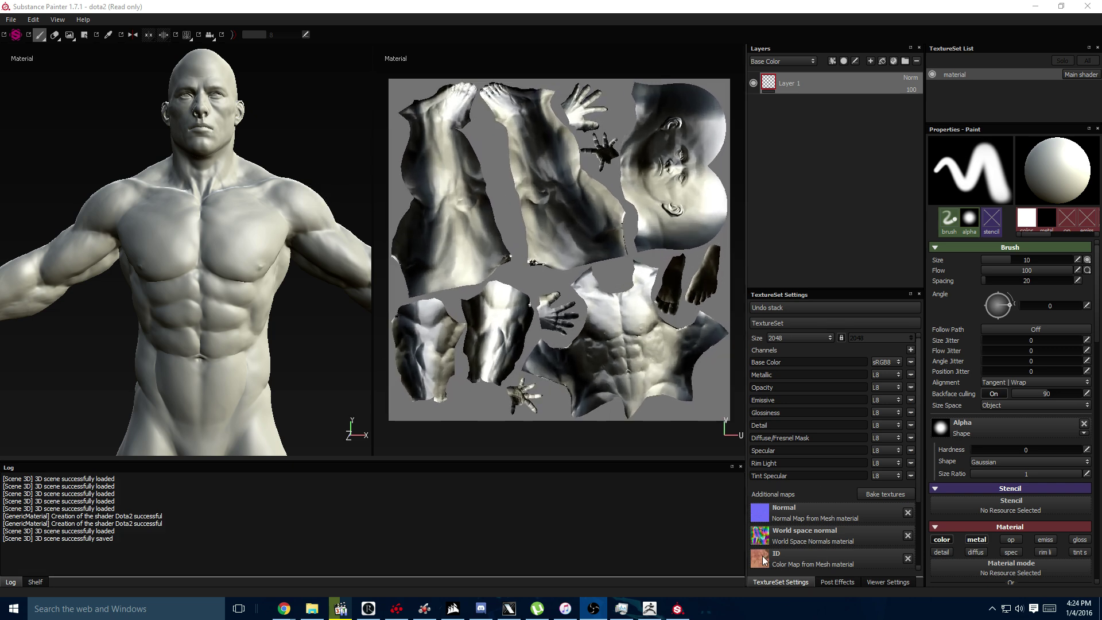
Drag the Baked Lighting material from the Materials shelf into Layers as a new fill layer.
click(35, 581)
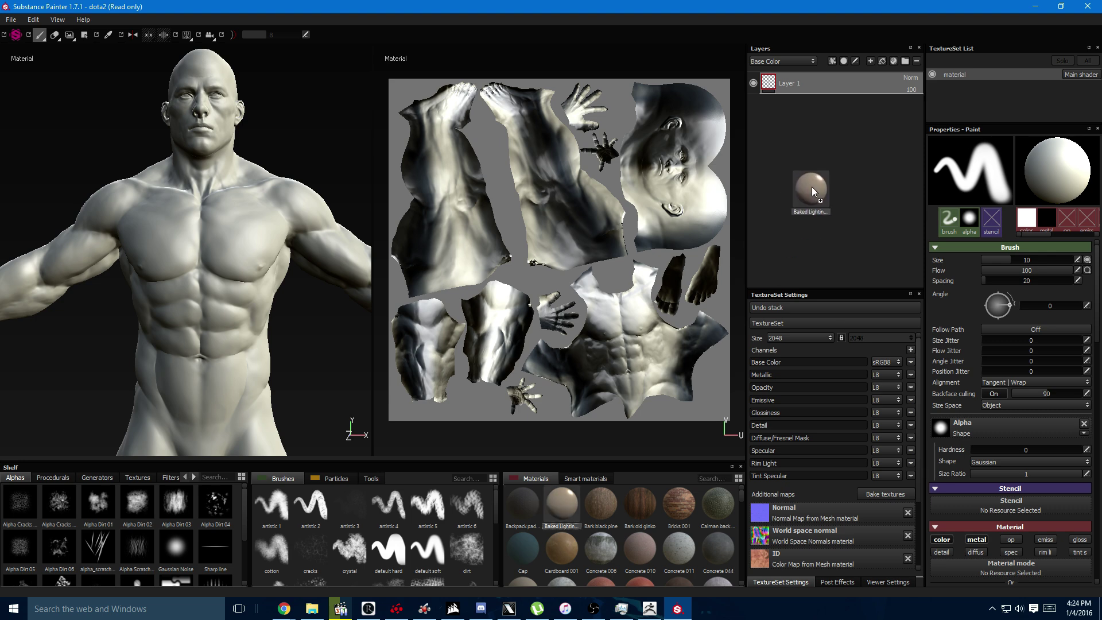
drag(566, 503, 812, 189)
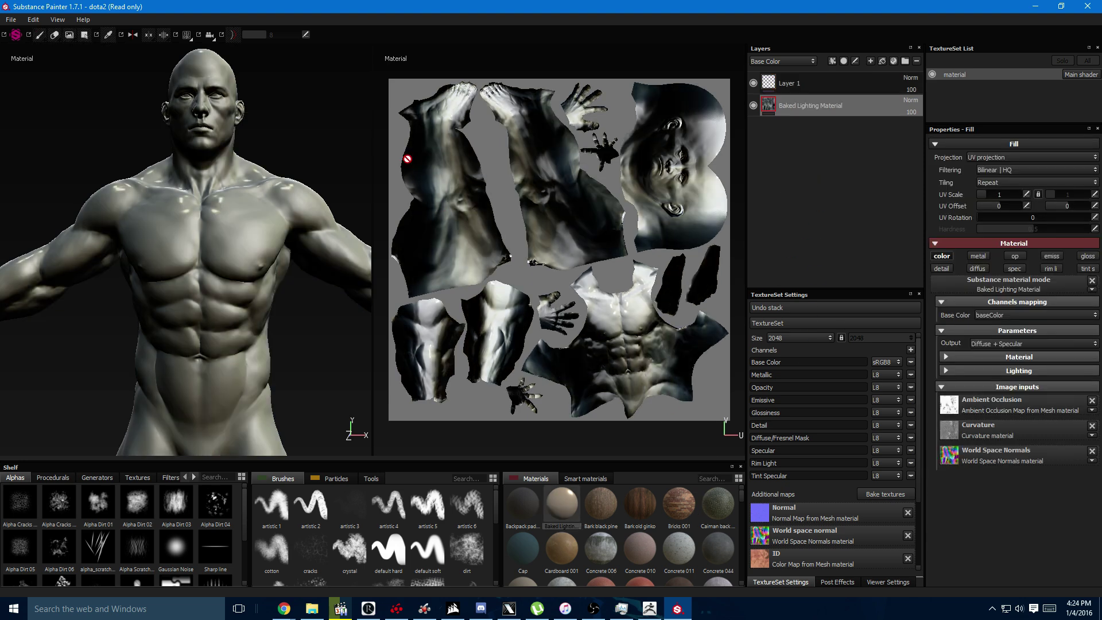
mouse_move(406, 160)
alt+mouse_down()
mouse_move(331, 138)
mouse_move(353, 258)
alt+mouse_up()
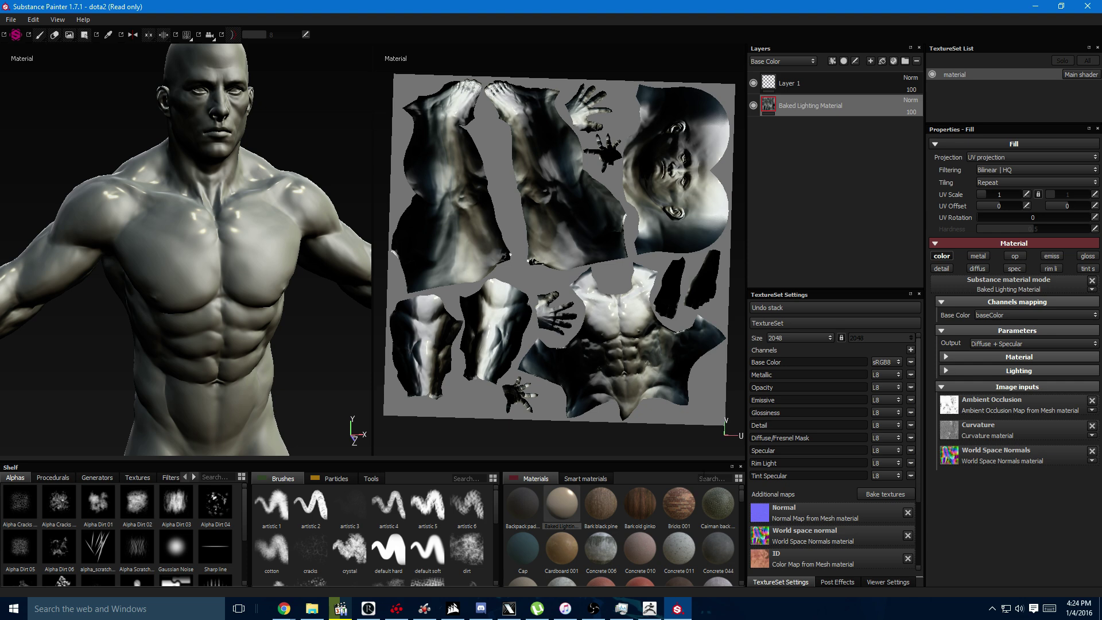
text(skin)
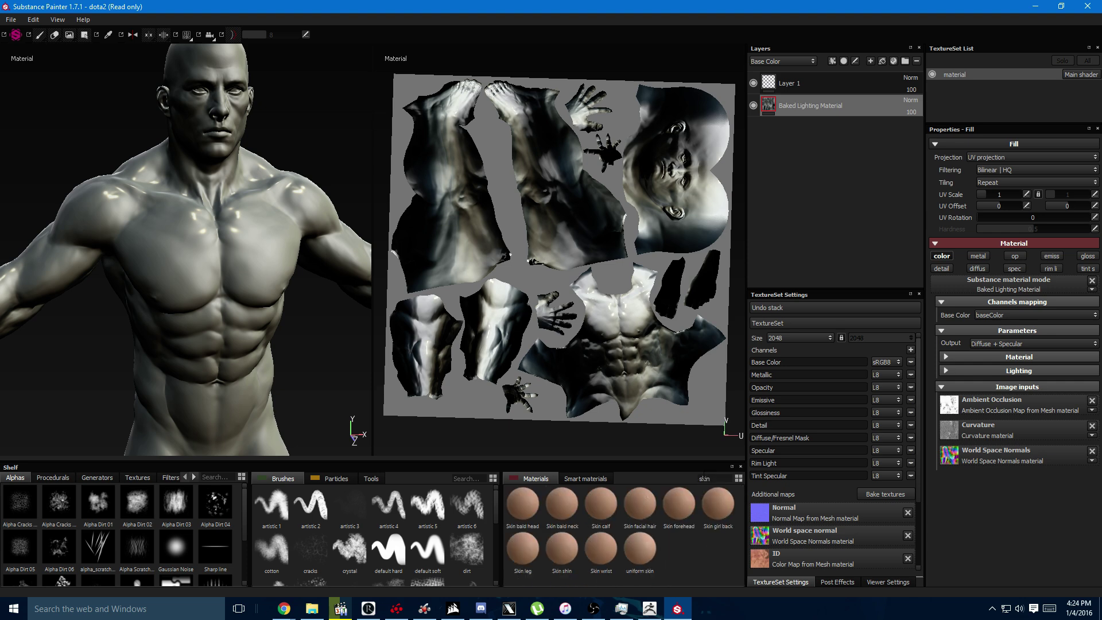
Add the uniform skin material as a layer and place it above Baked Lighting Material.
drag(651, 546, 838, 214)
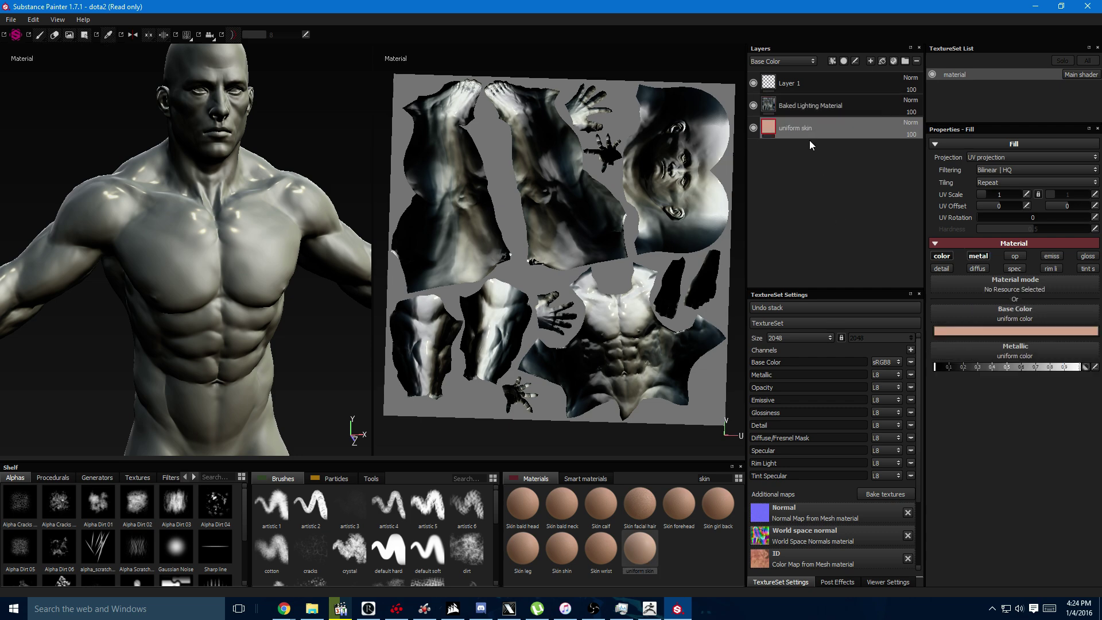
drag(809, 134, 805, 99)
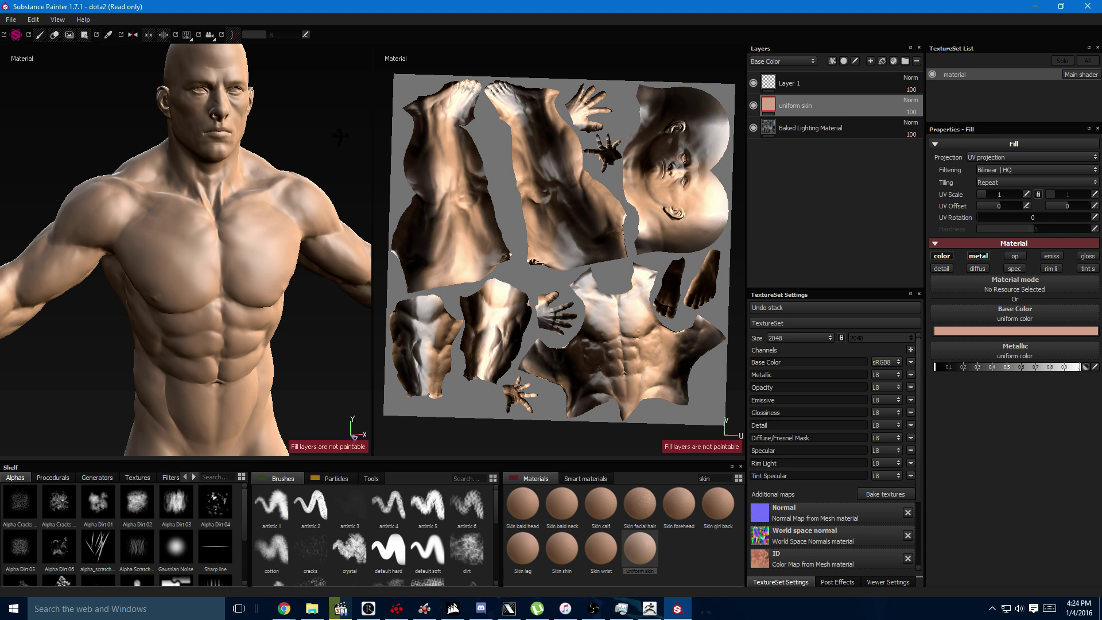
mouse_move(340, 136)
alt+mouse_down()
mouse_move(317, 127)
mouse_move(341, 153)
mouse_move(336, 224)
mouse_move(336, 118)
mouse_move(345, 169)
alt+mouse_up()
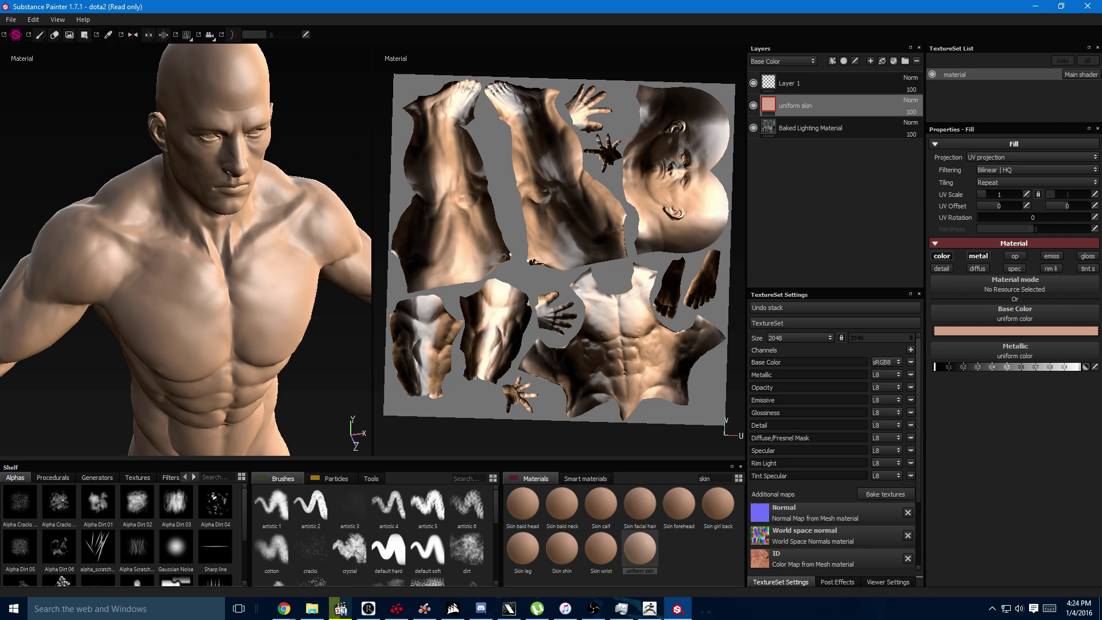
key(alt+Tab)
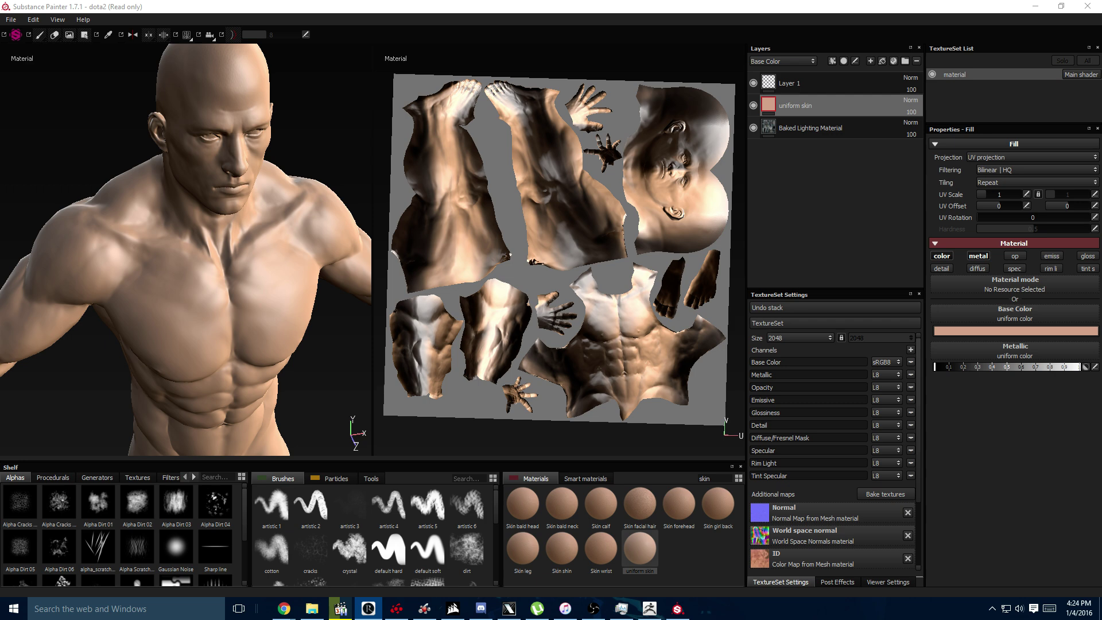
click(290, 155)
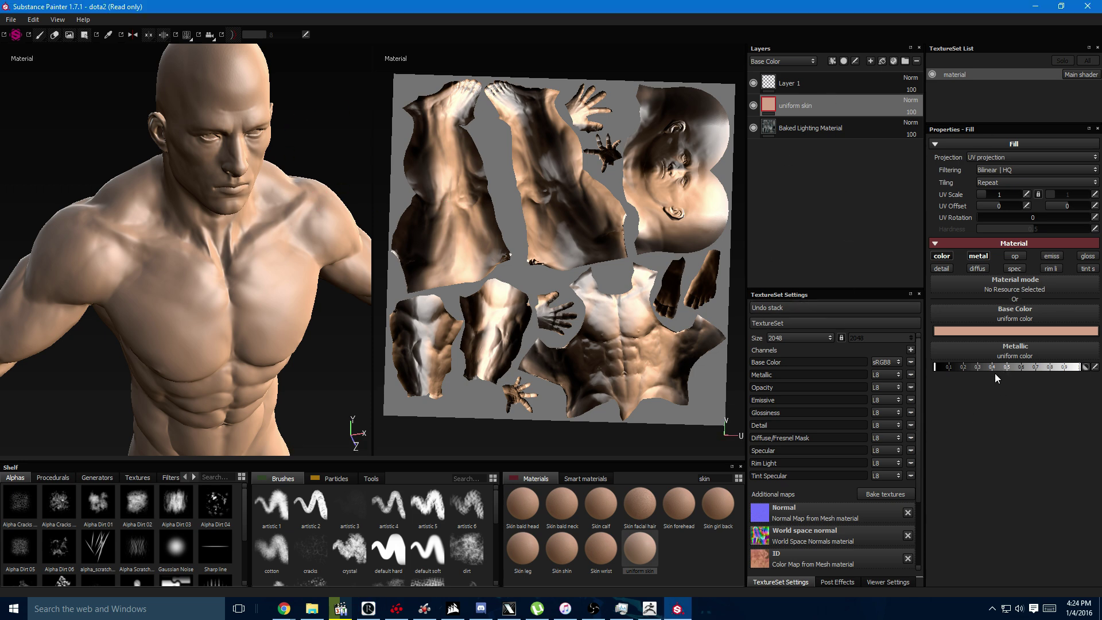
Turn on opacity, detail, diffuse, specular, emissive, gloss, rim light, tint; lower Detail and Diffuse/Fresnel Mask.
click(942, 268)
click(977, 268)
click(1015, 269)
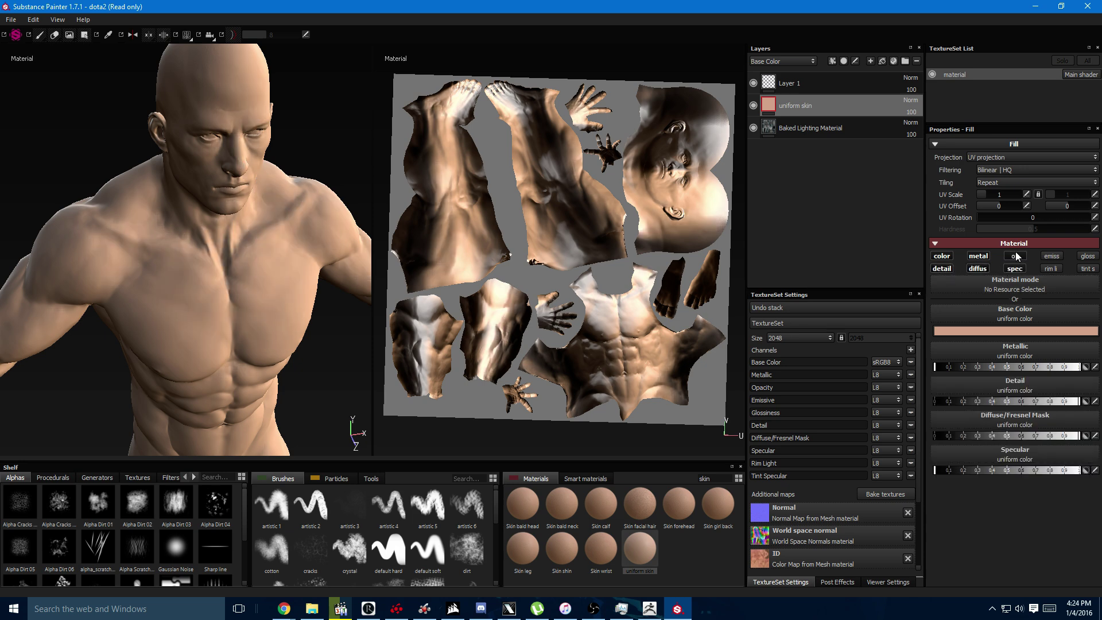
click(1051, 256)
click(1051, 269)
click(1084, 256)
click(1084, 268)
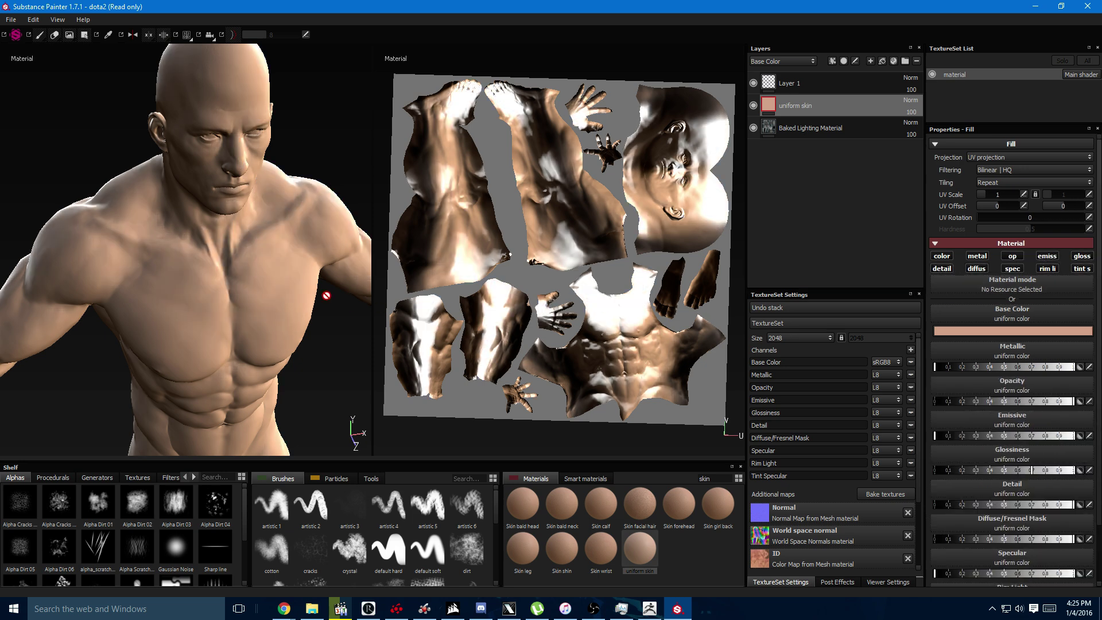
scroll(1030, 433, down, 2)
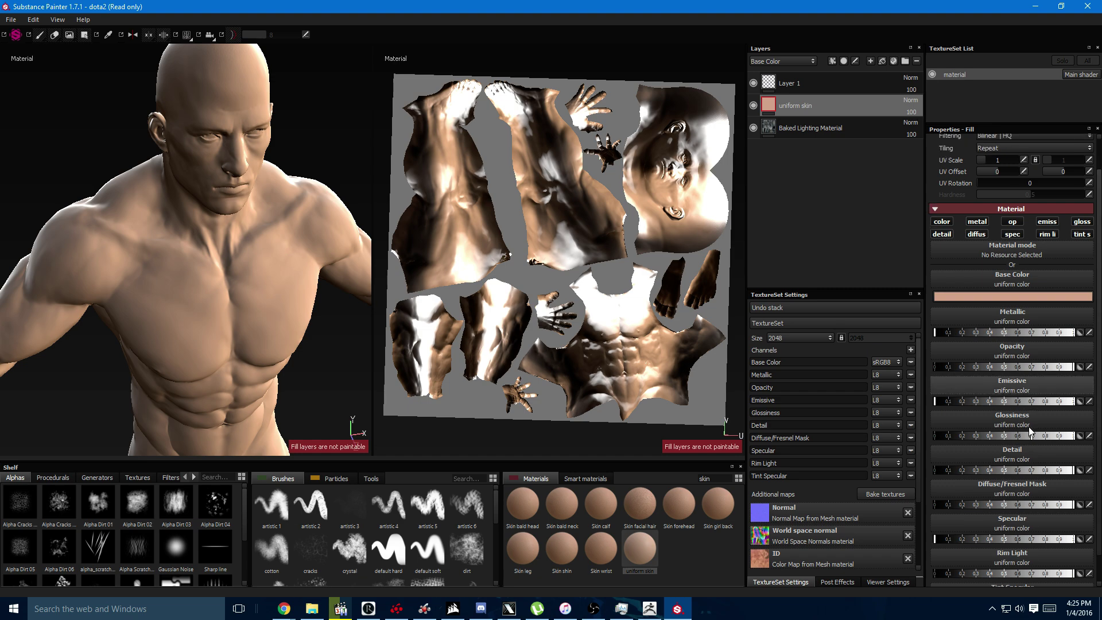
scroll(1030, 426, down, 2)
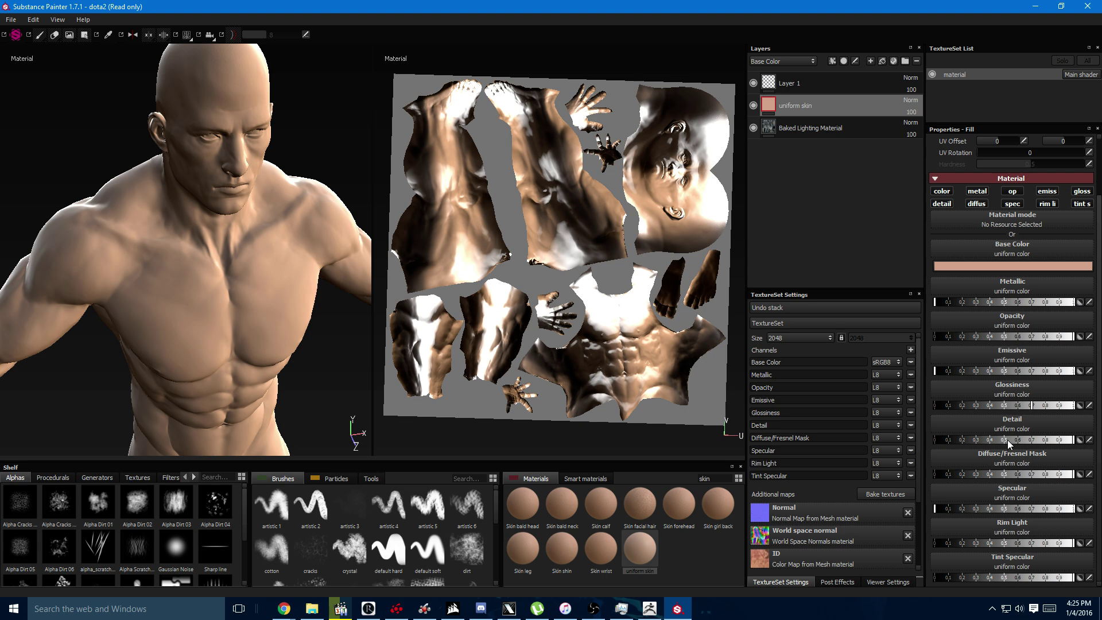
click(1009, 441)
click(1031, 476)
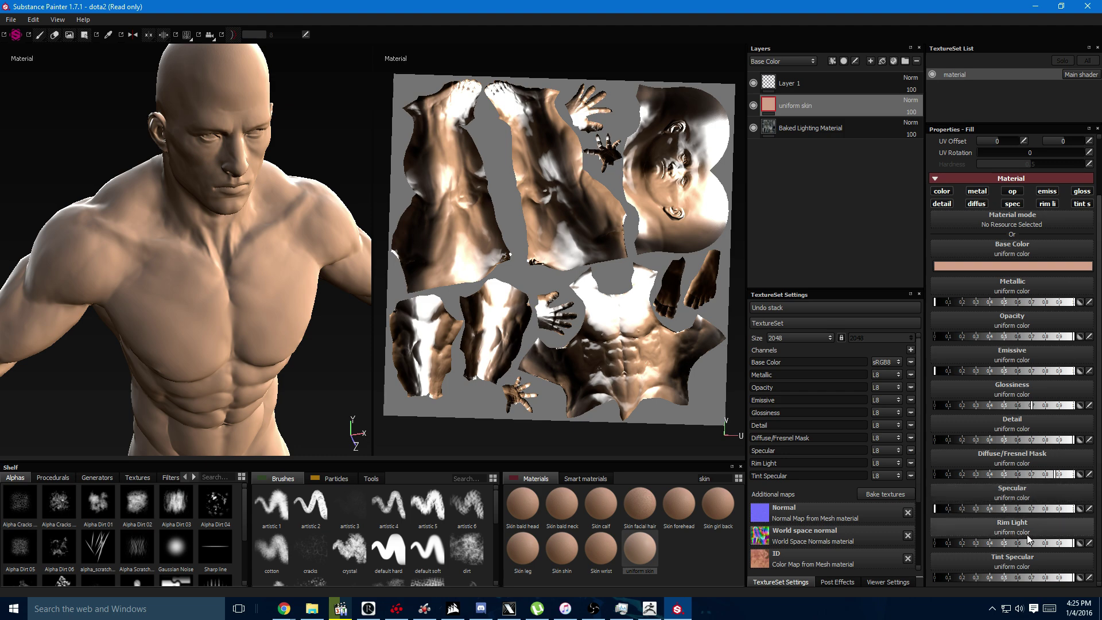
scroll(1029, 560, up, 2)
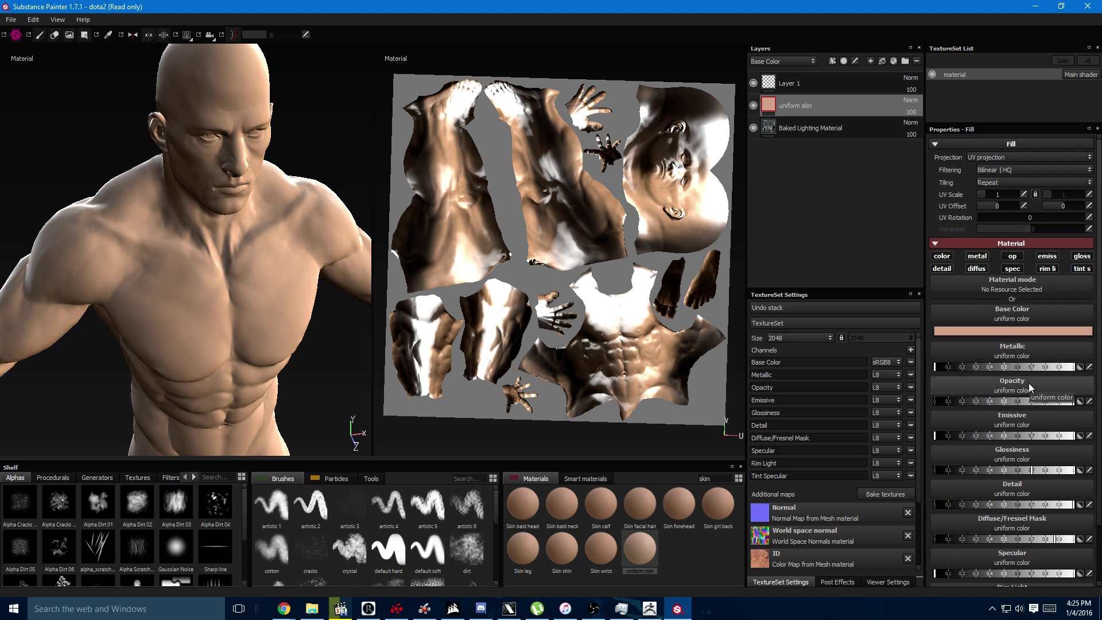
scroll(1007, 414, down, 2)
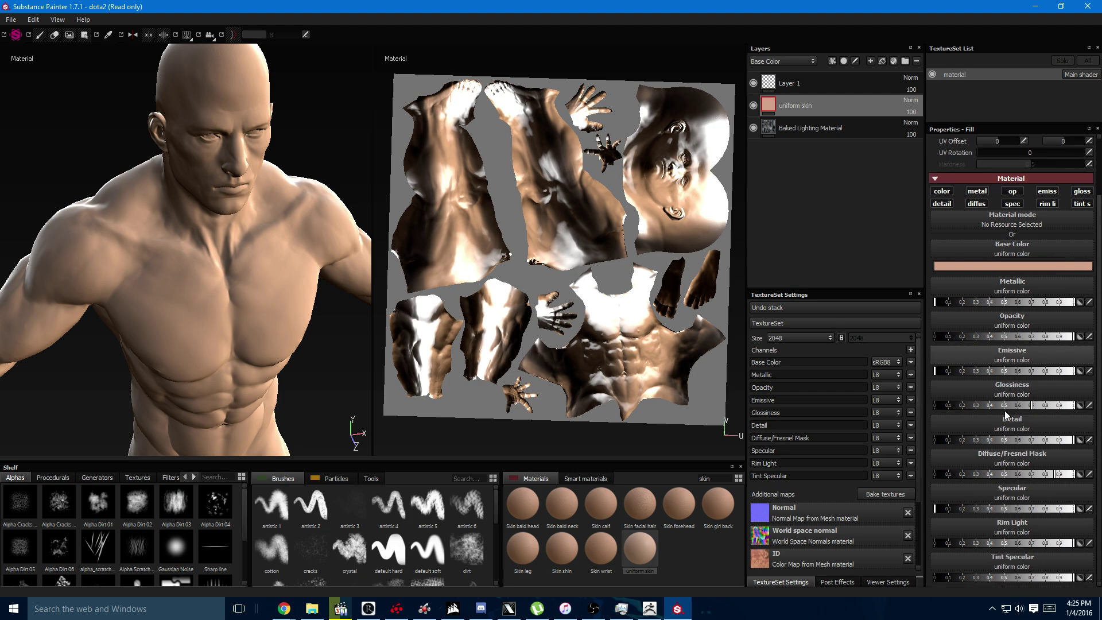
Assign the Normal Map from Mesh texture to the uniform skin layer's Detail slot.
click(1015, 428)
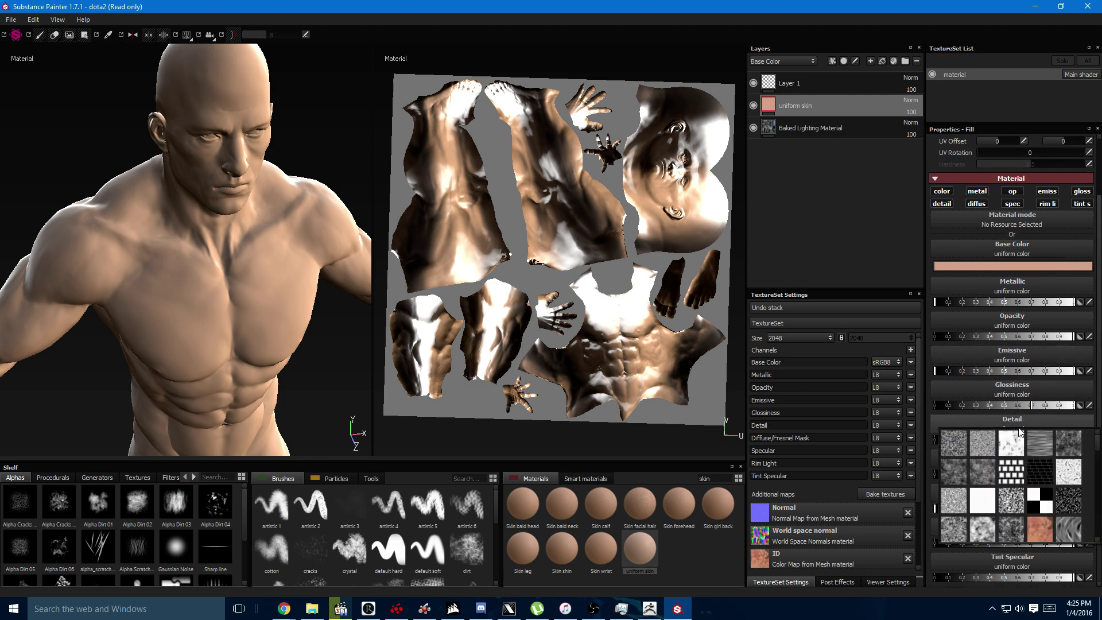
scroll(1007, 469, down, 3)
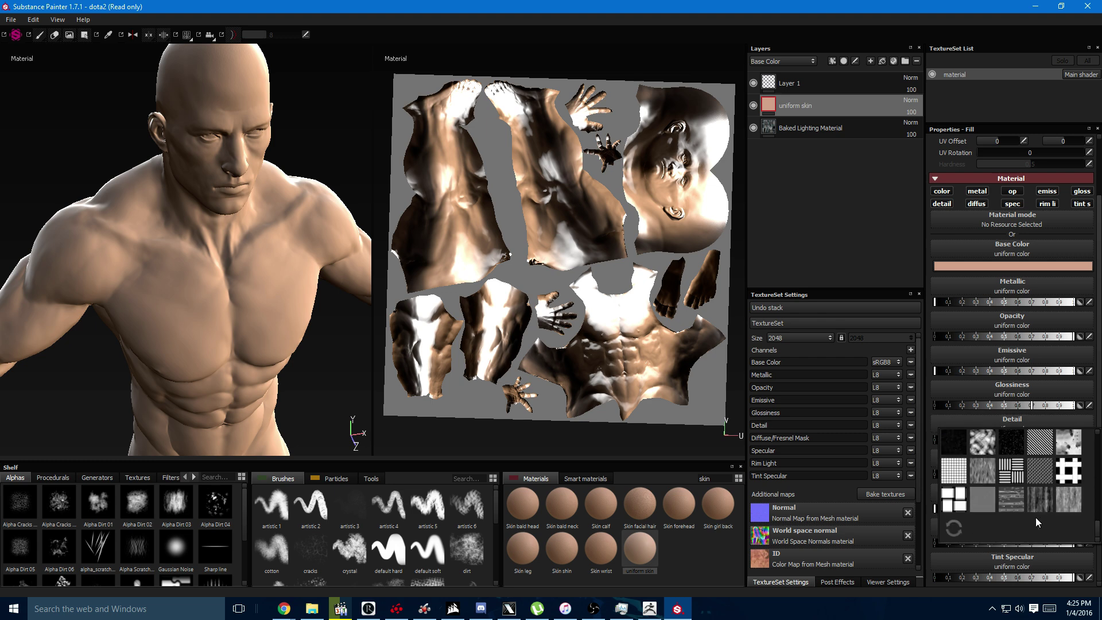
scroll(1051, 515, up, 1)
click(989, 454)
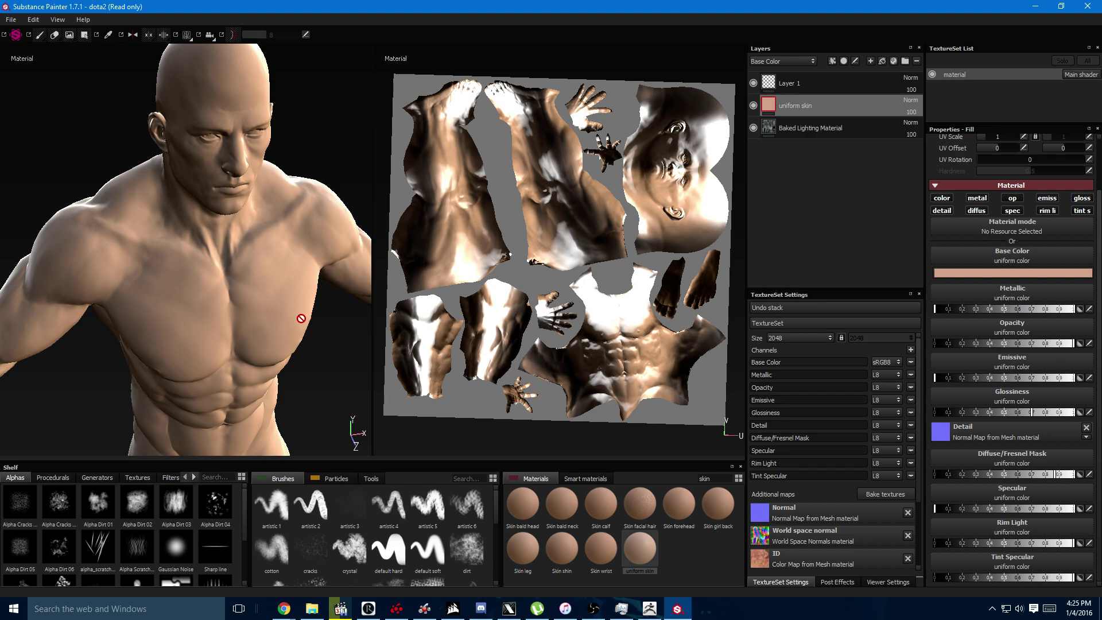
scroll(301, 317, up, 3)
scroll(301, 317, up, 2)
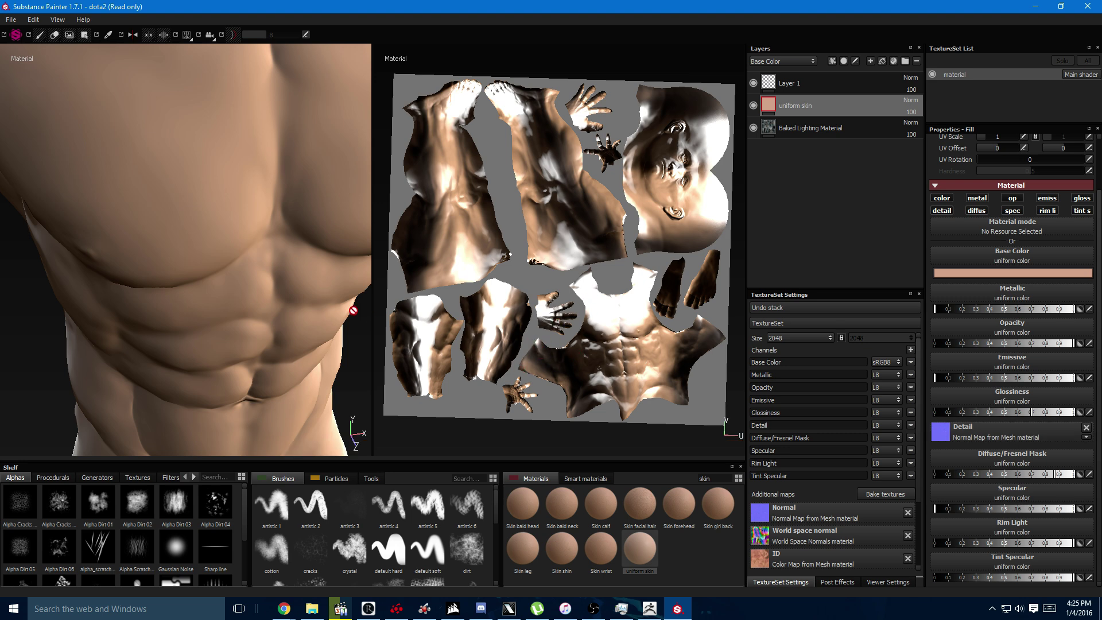
scroll(293, 250, up, 3)
key(f)
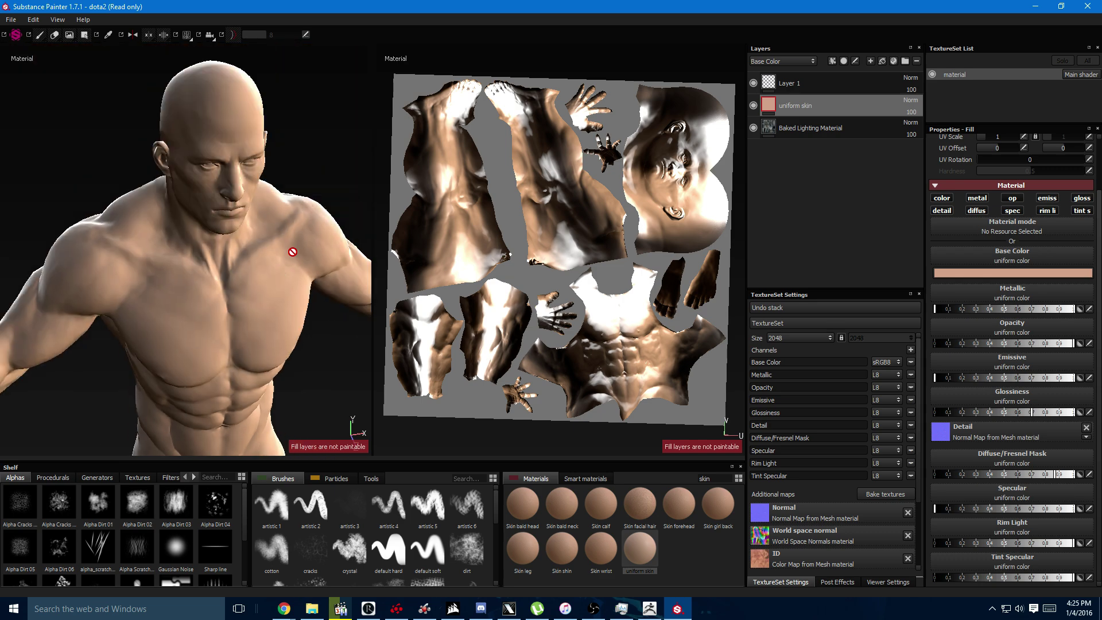
alt+drag(295, 220, 571, 199)
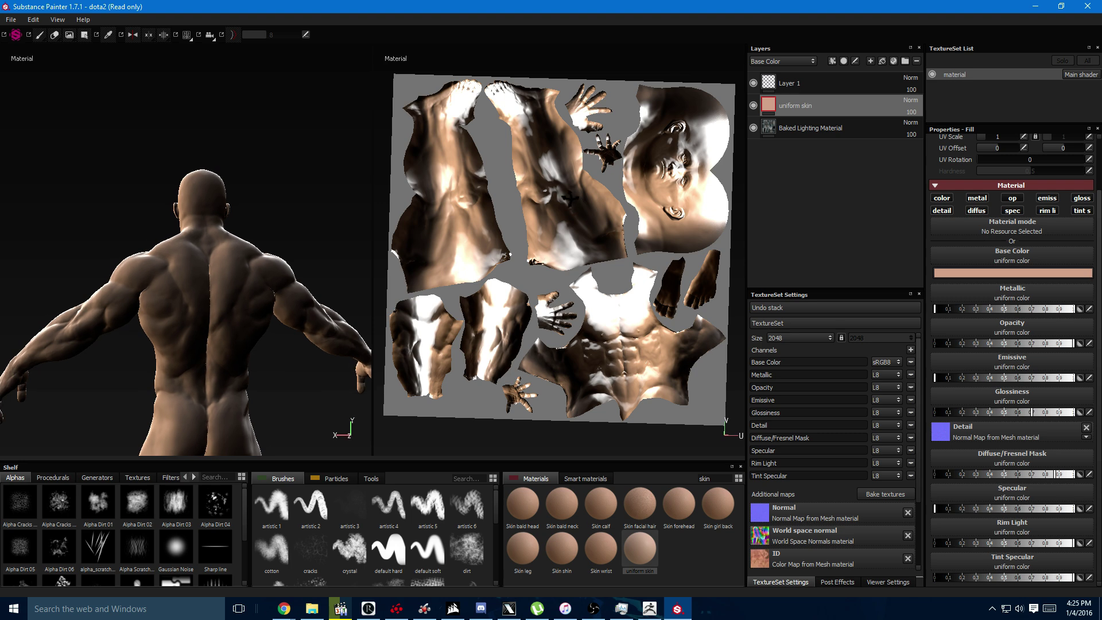
alt+drag(259, 284, 261, 354)
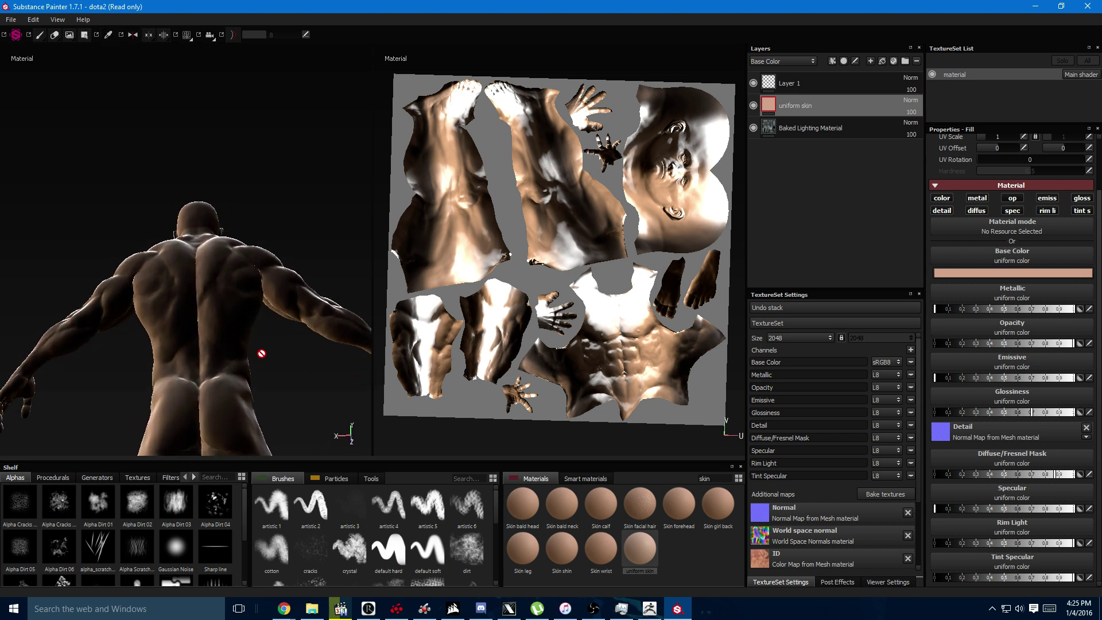
scroll(262, 354, up, 3)
scroll(264, 352, up, 3)
scroll(277, 339, up, 3)
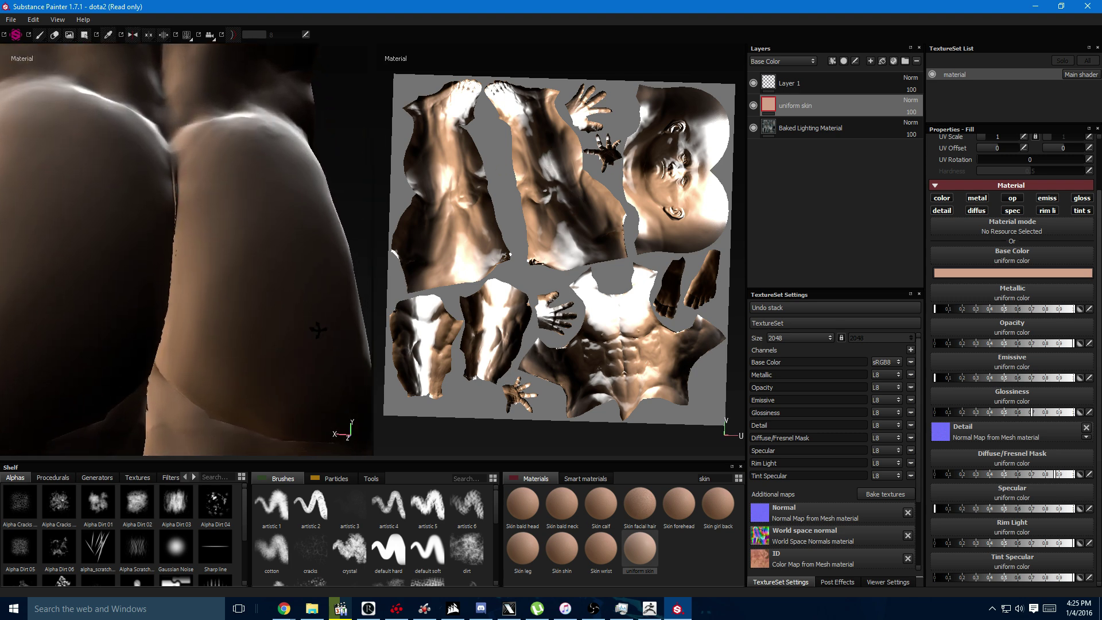
mouse_move(317, 329)
alt+mouse_down()
mouse_move(356, 405)
mouse_move(276, 372)
alt+mouse_up()
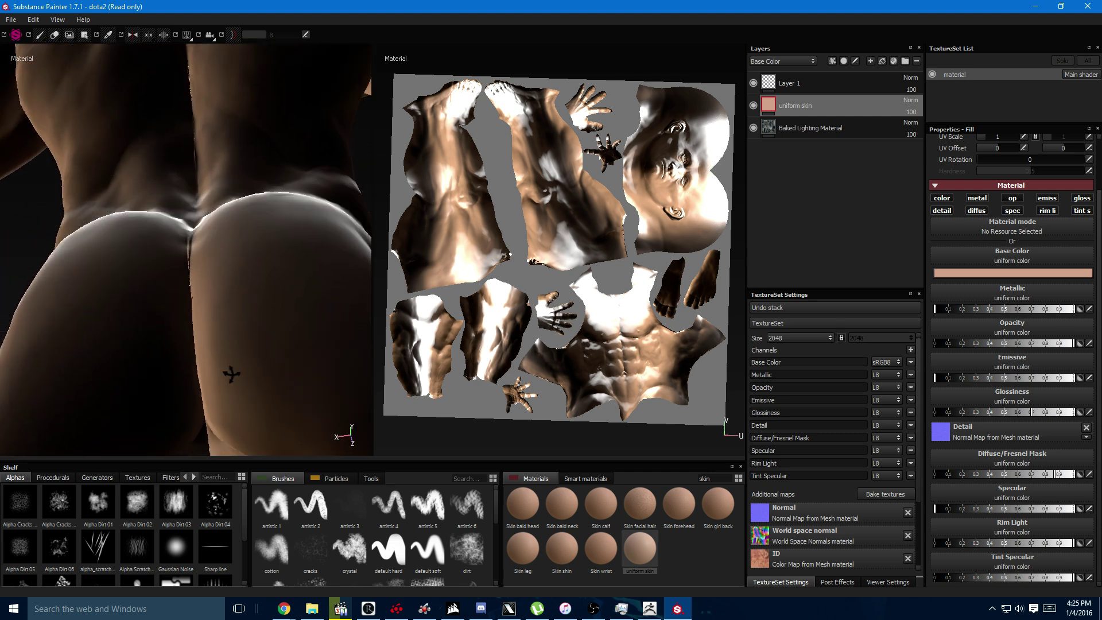
mouse_move(275, 373)
alt+mouse_down()
mouse_move(227, 375)
mouse_move(193, 313)
alt+mouse_up()
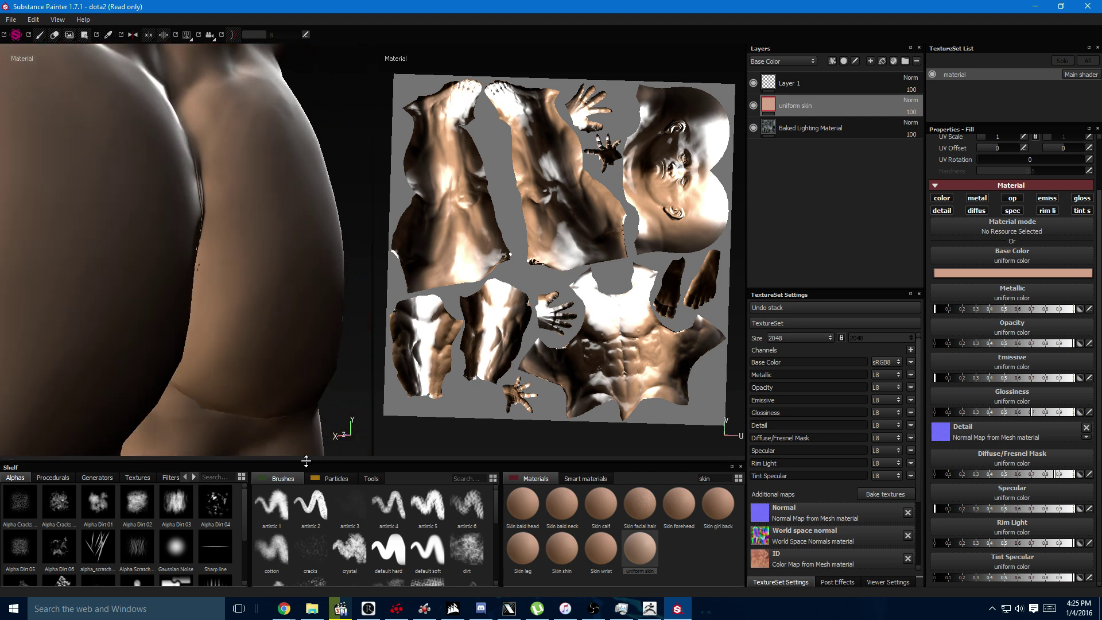
scroll(193, 314, down, 2)
scroll(192, 314, down, 2)
scroll(192, 315, down, 2)
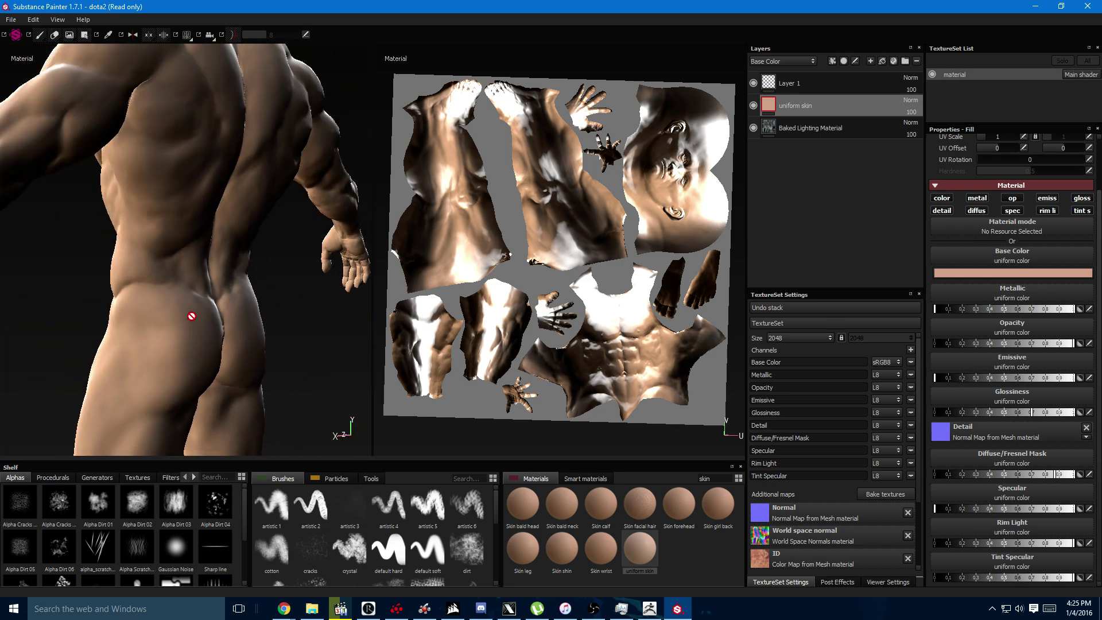
scroll(192, 316, down, 2)
mouse_move(191, 316)
alt+mouse_down()
mouse_move(423, 325)
mouse_move(202, 336)
alt+mouse_up()
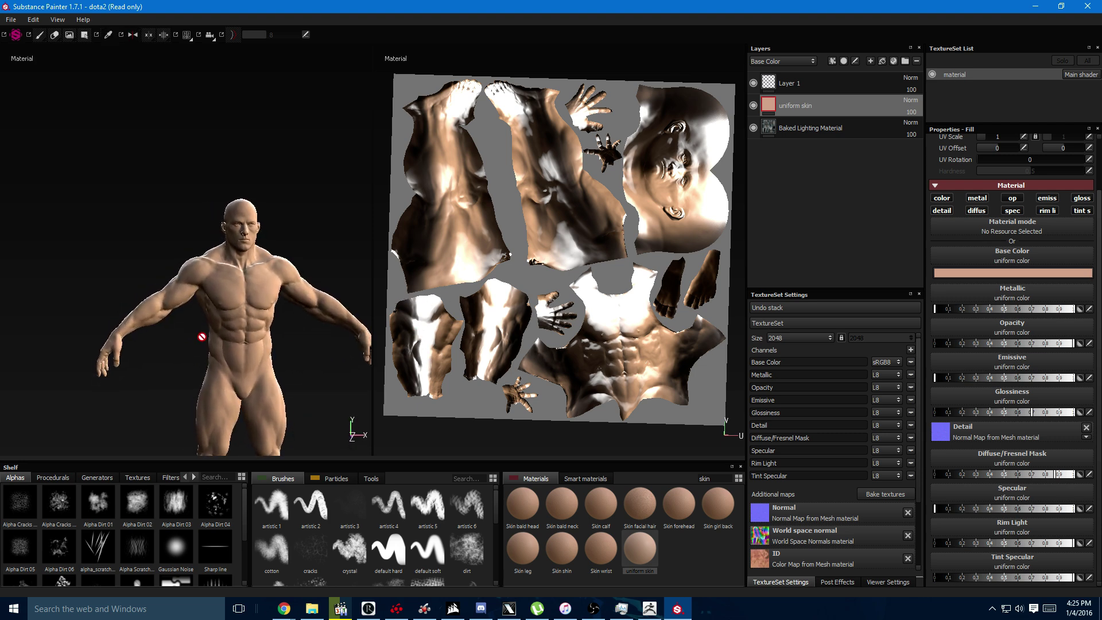
scroll(202, 337, down, 2)
scroll(200, 344, up, 3)
mouse_move(285, 264)
alt+middle_down()
mouse_move(219, 365)
mouse_move(275, 318)
alt+middle_up()
alt+drag(275, 317, 344, 310)
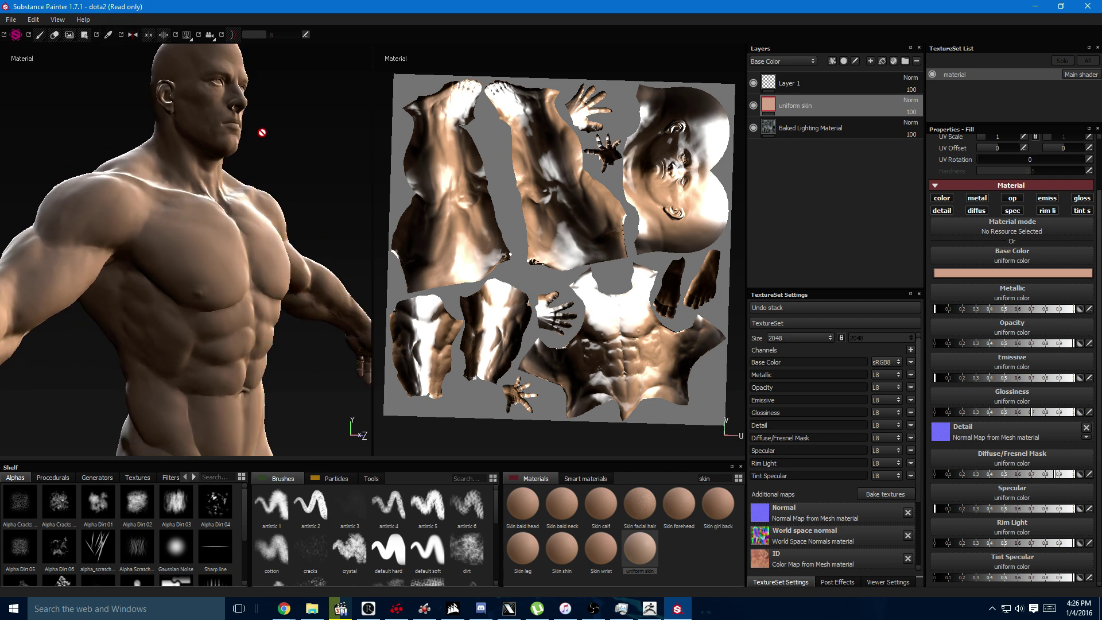